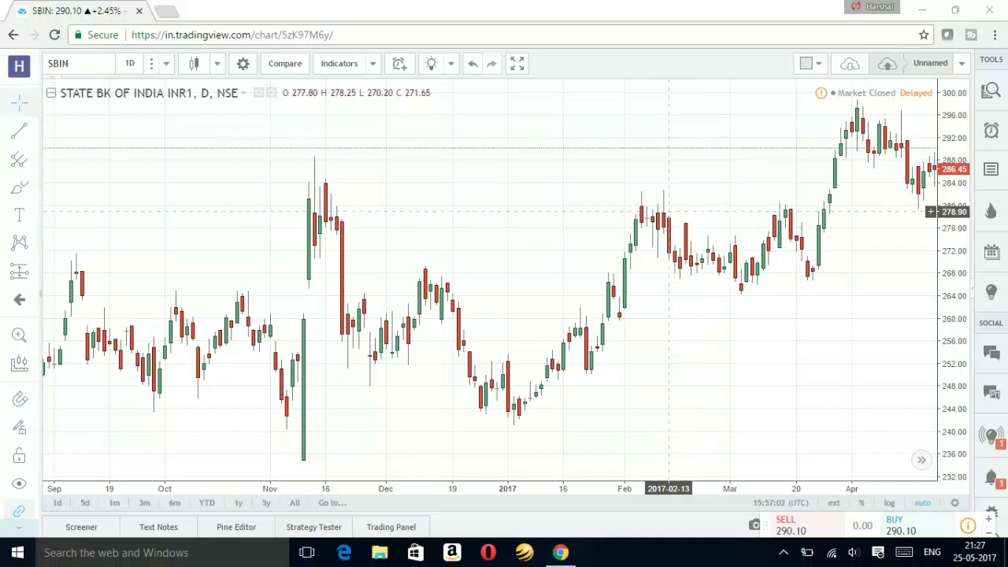
Step: Draw a trend line from the 2017-01-03 low at about 240.99 to the 2017-02-10 high at about 282.69
drag(692, 215, 679, 212)
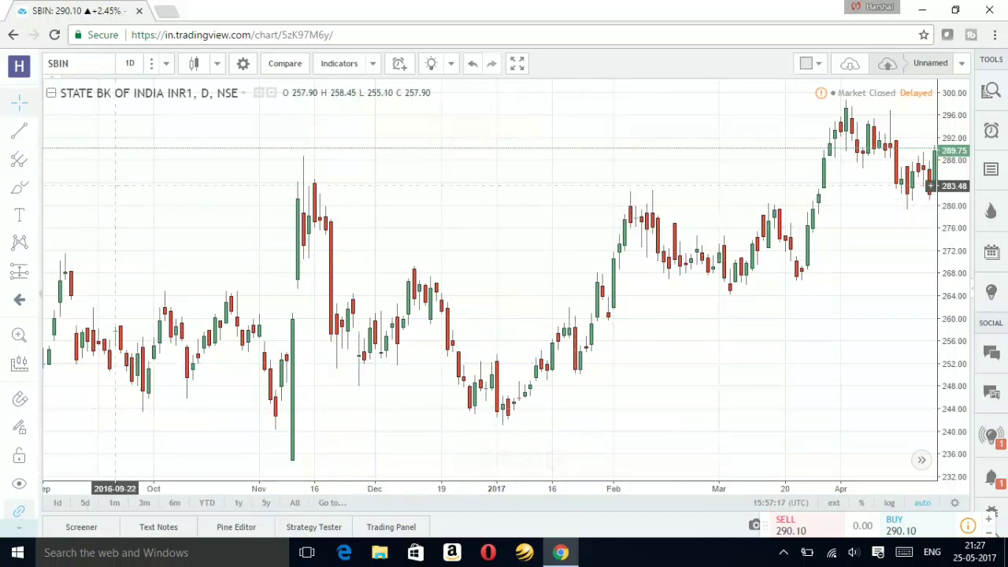
click(33, 131)
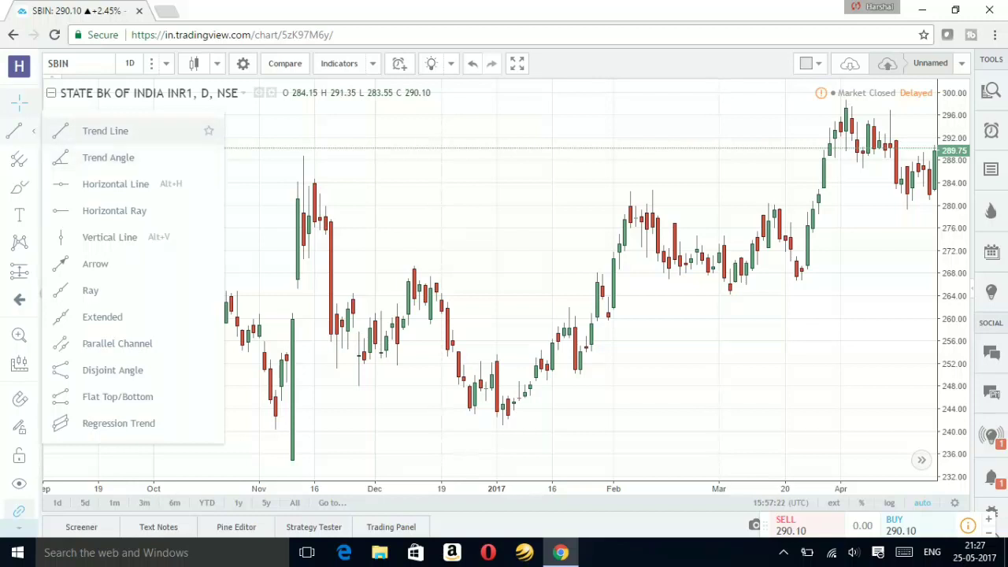
click(104, 131)
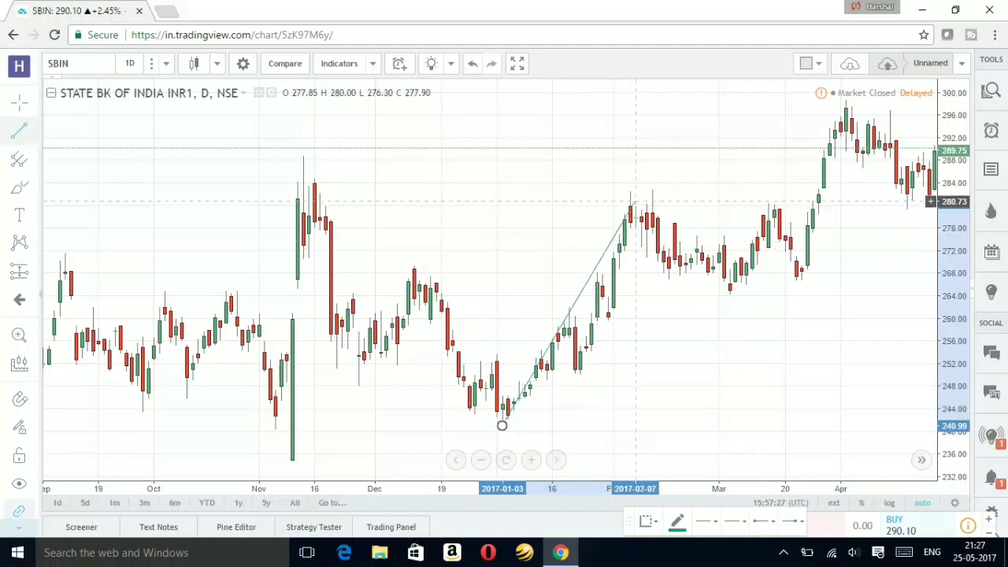
click(652, 190)
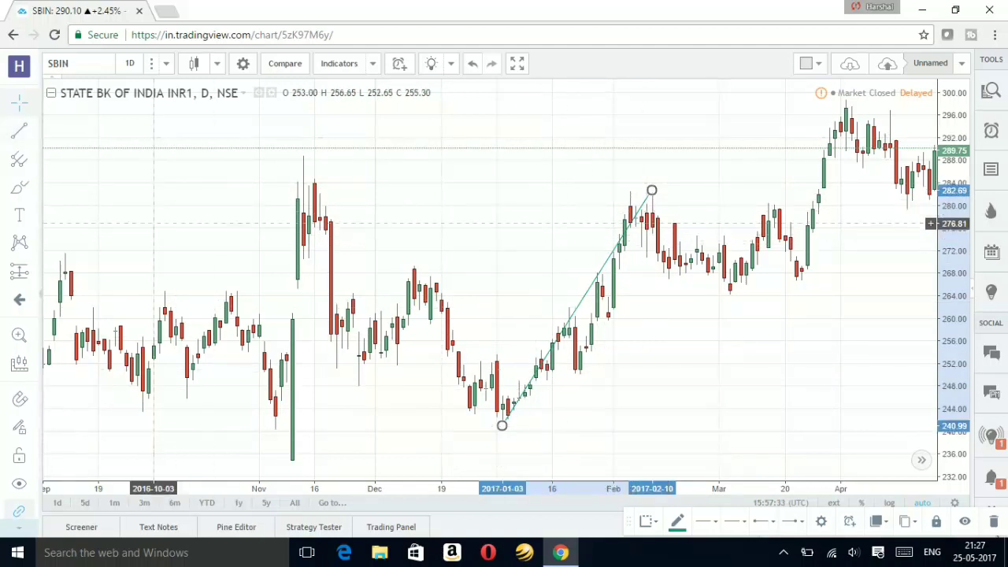
Step: Draw a parallel channel over the pullback from 2017-02-10 at about 282.69 to 2017-03-24 at about 265.70, extending its second boundary below the candles
click(33, 130)
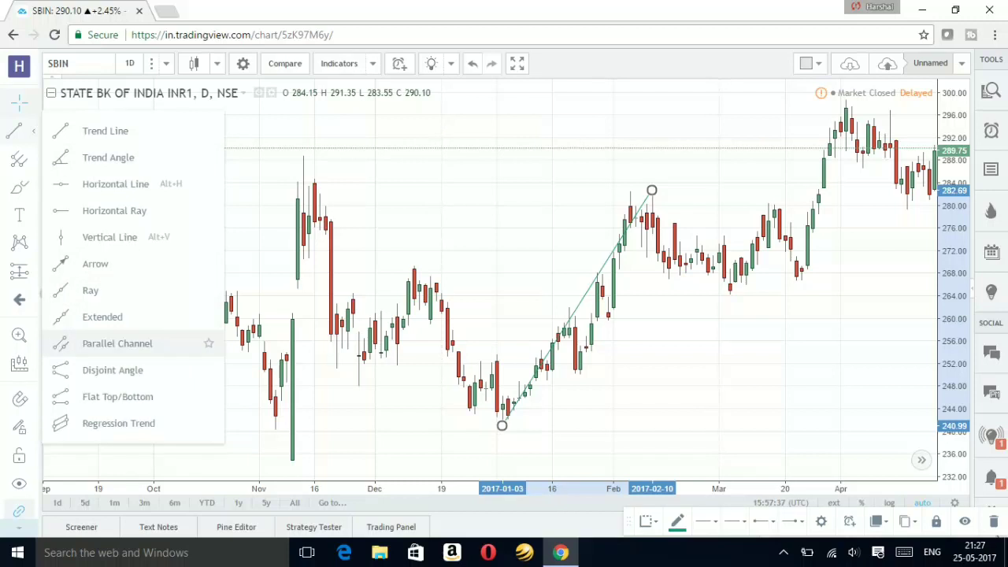
click(117, 344)
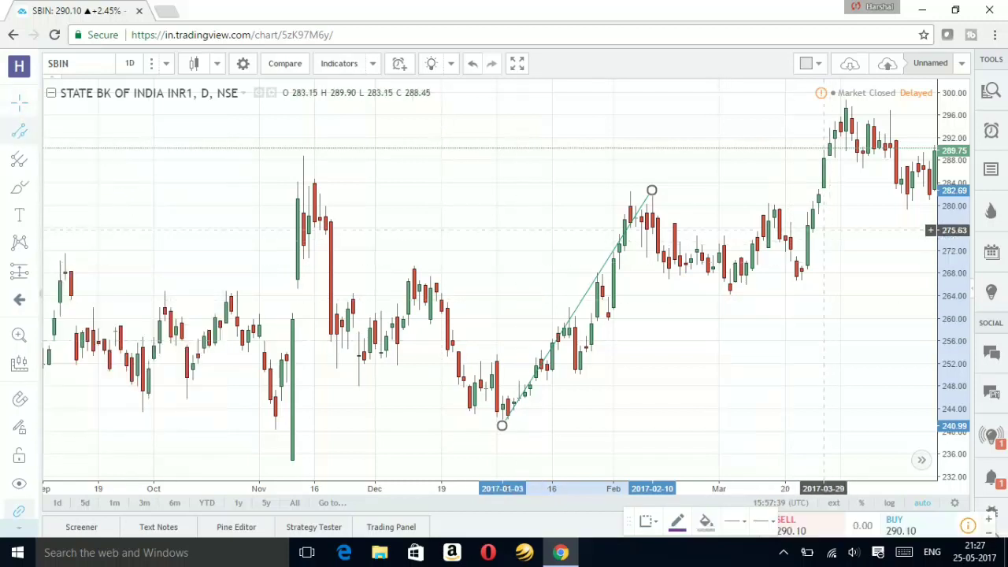
click(651, 190)
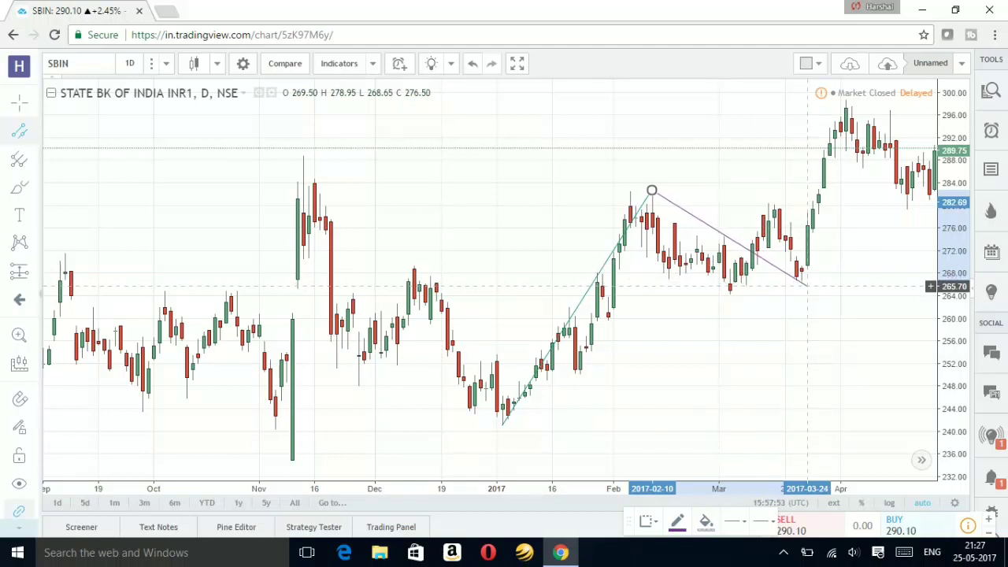
click(807, 286)
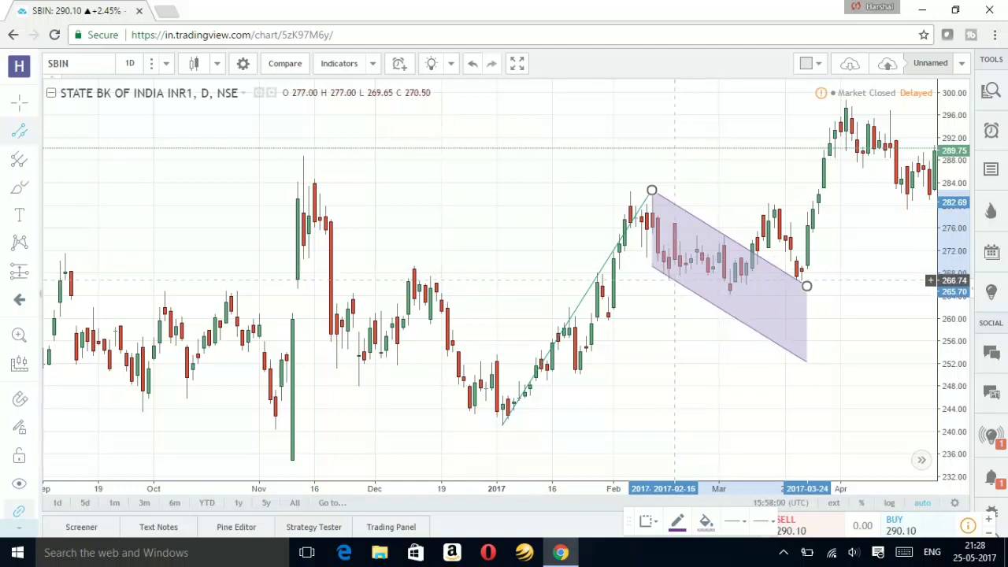
click(674, 283)
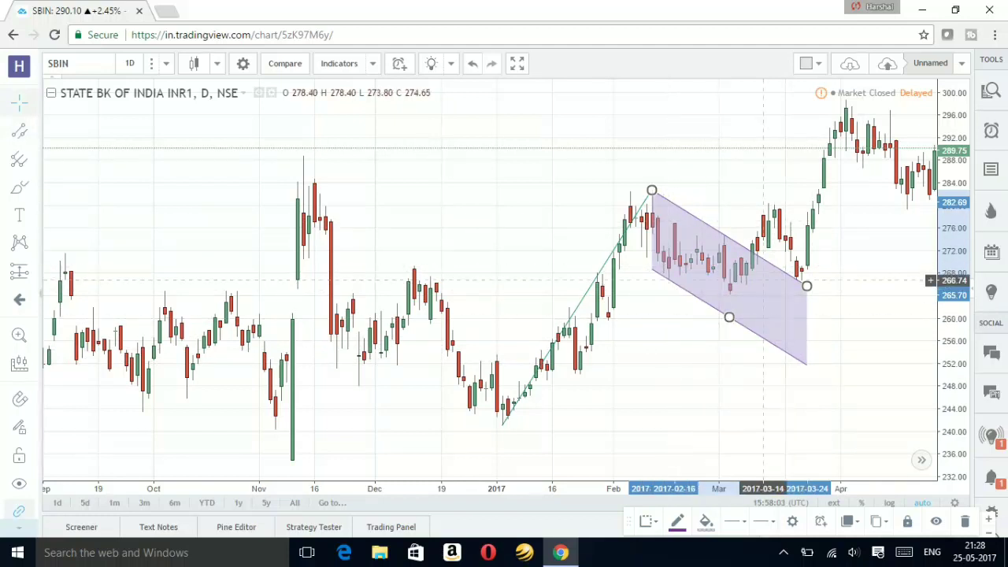
Step: Copy the rising January–February trend line and paste a duplicate onto the chart
drag(707, 370, 670, 373)
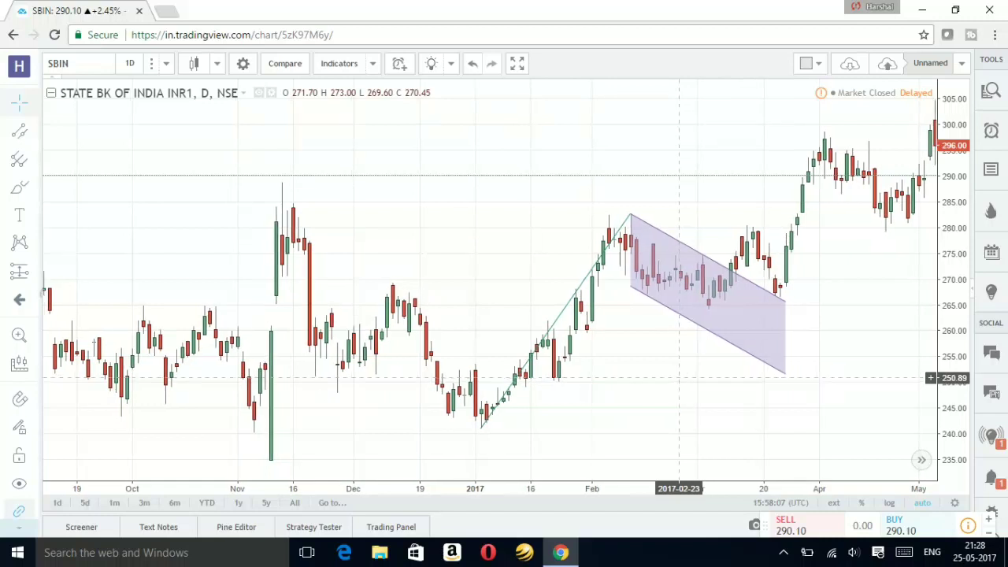
click(576, 291)
right_click(575, 289)
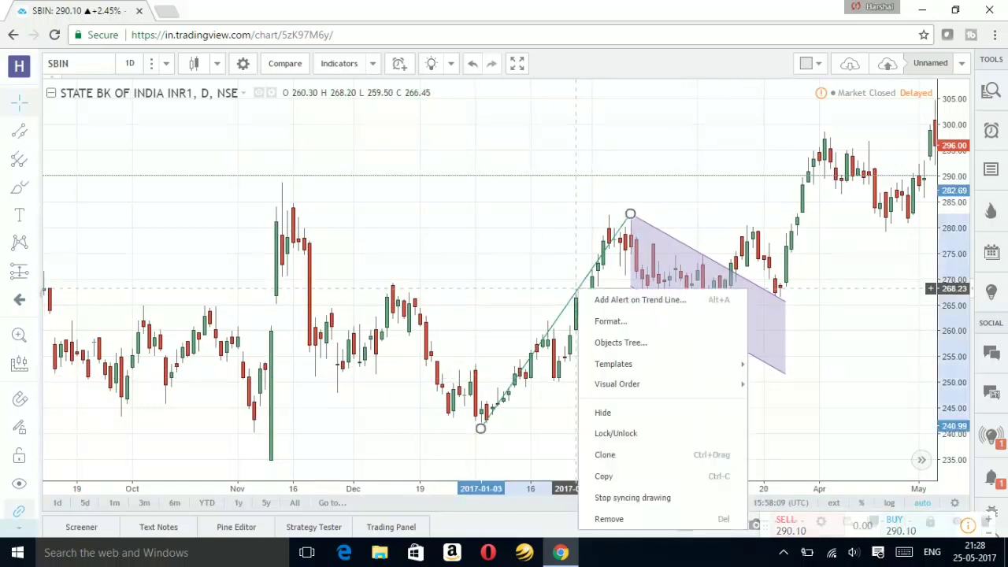
click(603, 476)
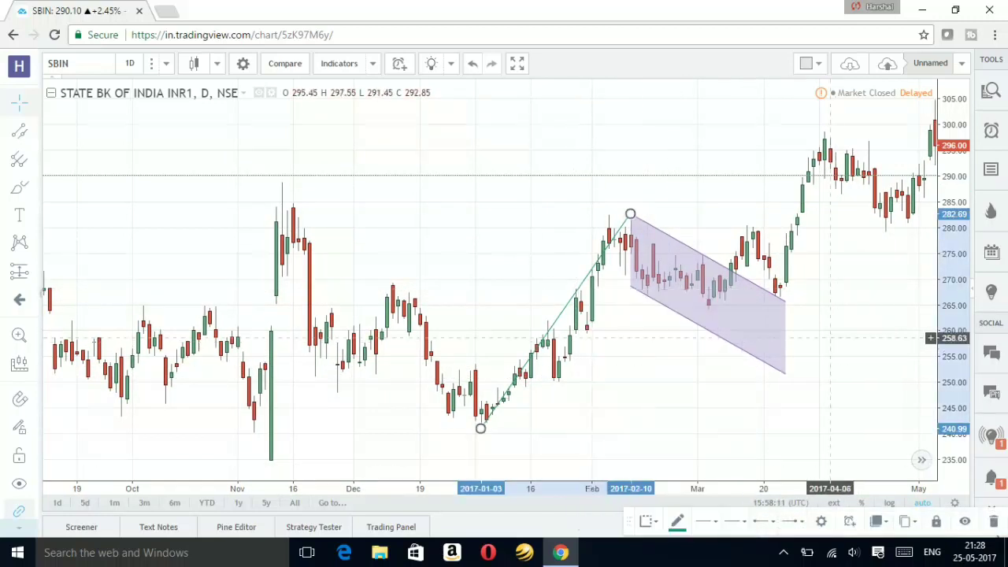
right_click(827, 287)
click(695, 63)
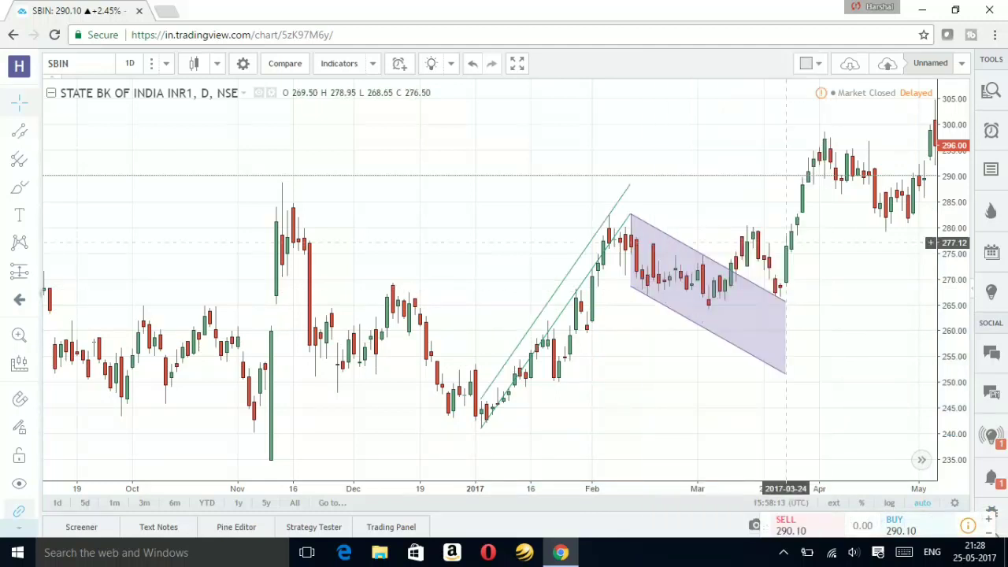
Step: Move the duplicated trend line to the end of the channel, running from 2017-03-20 at about 267.81 to 2017-04-28 at about 309.51
drag(875, 325, 784, 325)
drag(470, 313, 750, 214)
click(860, 389)
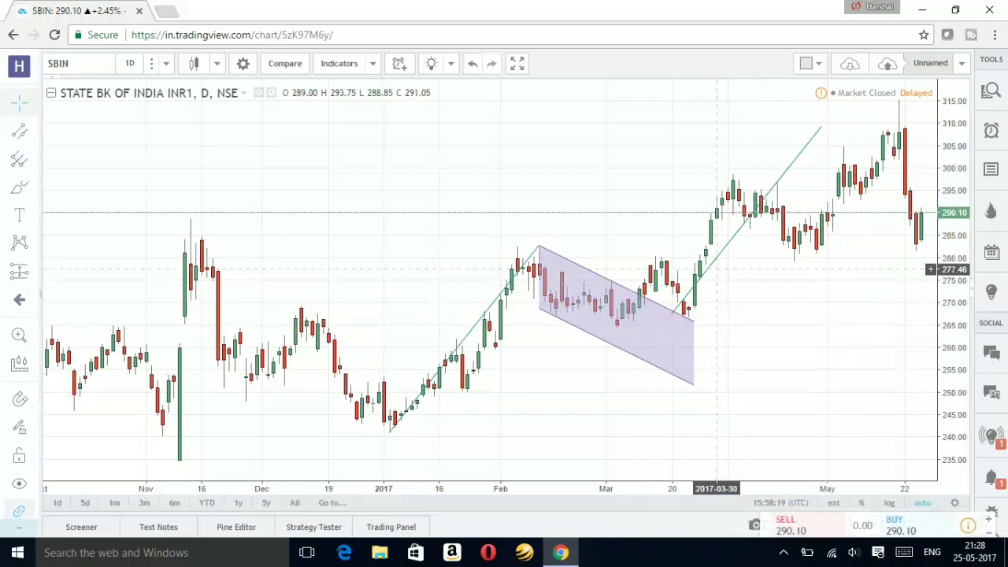
click(728, 244)
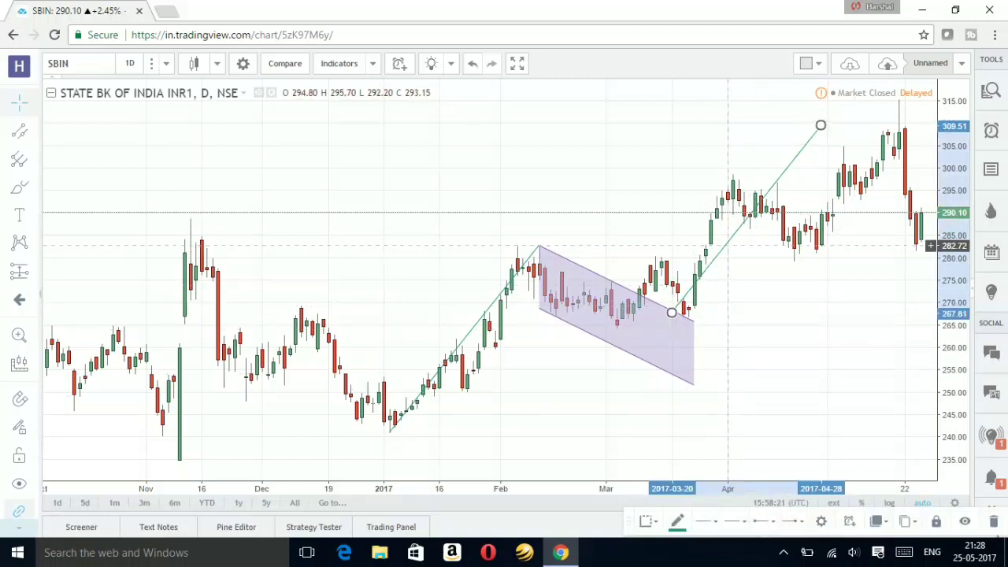
click(790, 335)
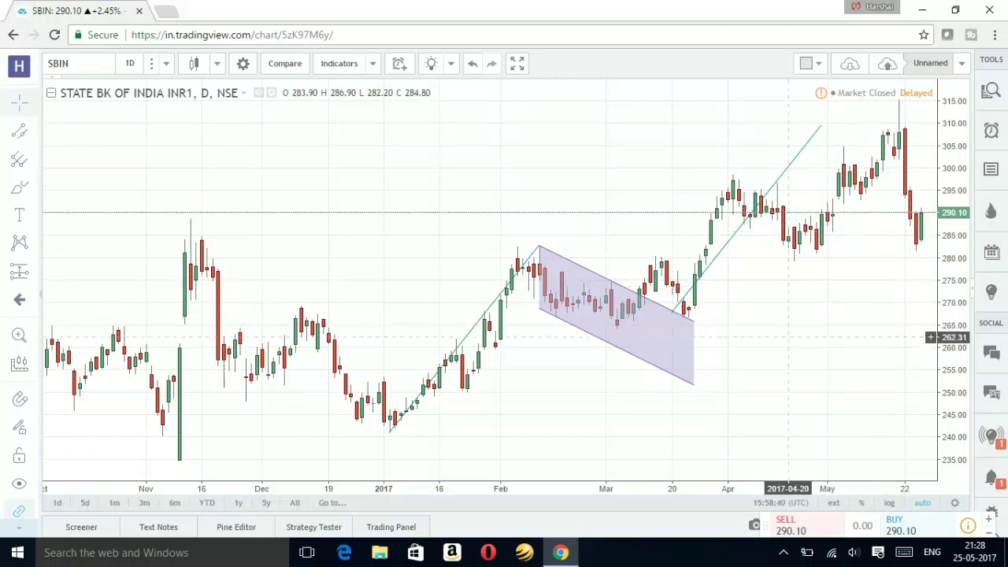
Step: Add the text label "POLE" and place it beside the first rising trend line
drag(764, 335, 778, 319)
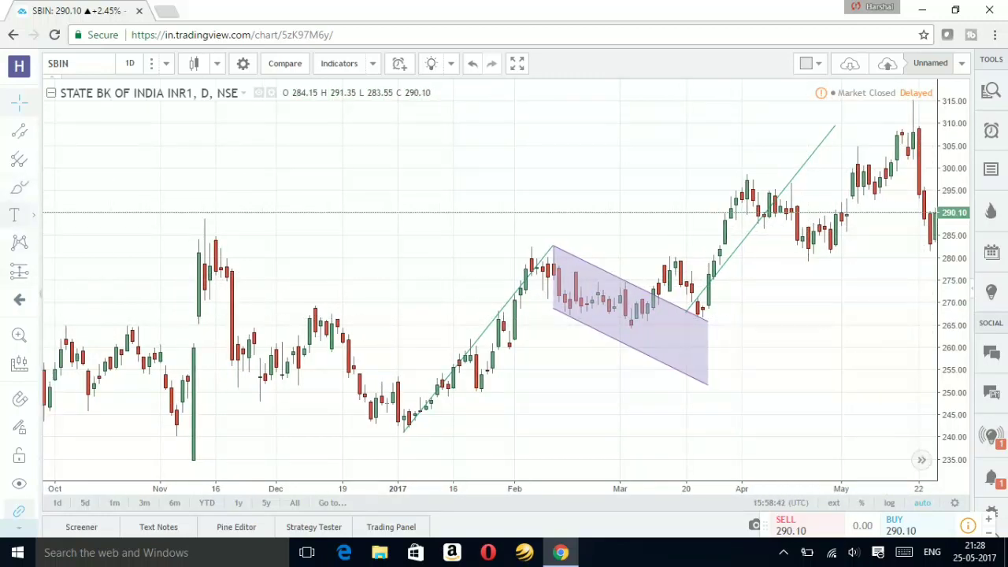
click(18, 214)
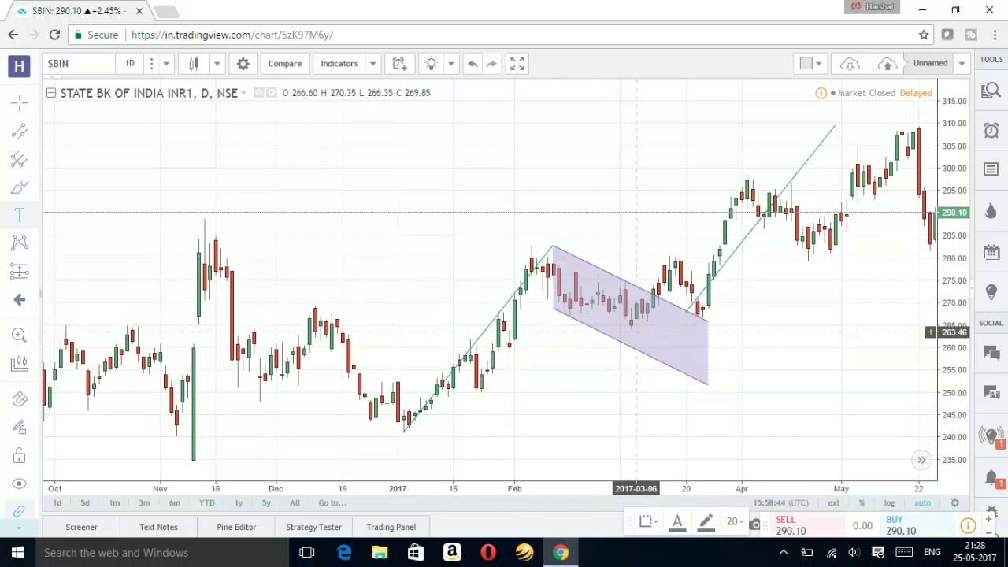
click(520, 350)
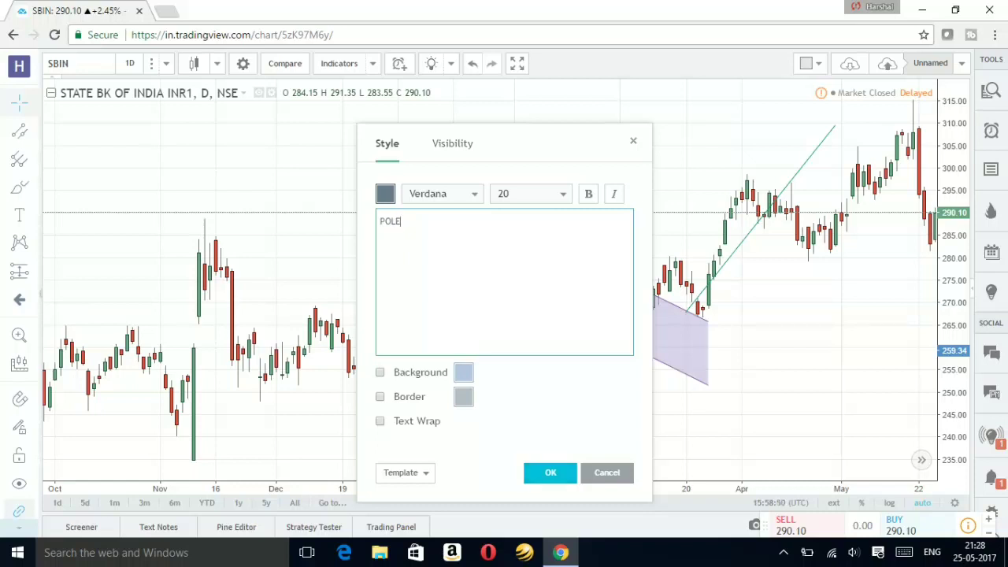
click(551, 472)
drag(465, 320, 459, 316)
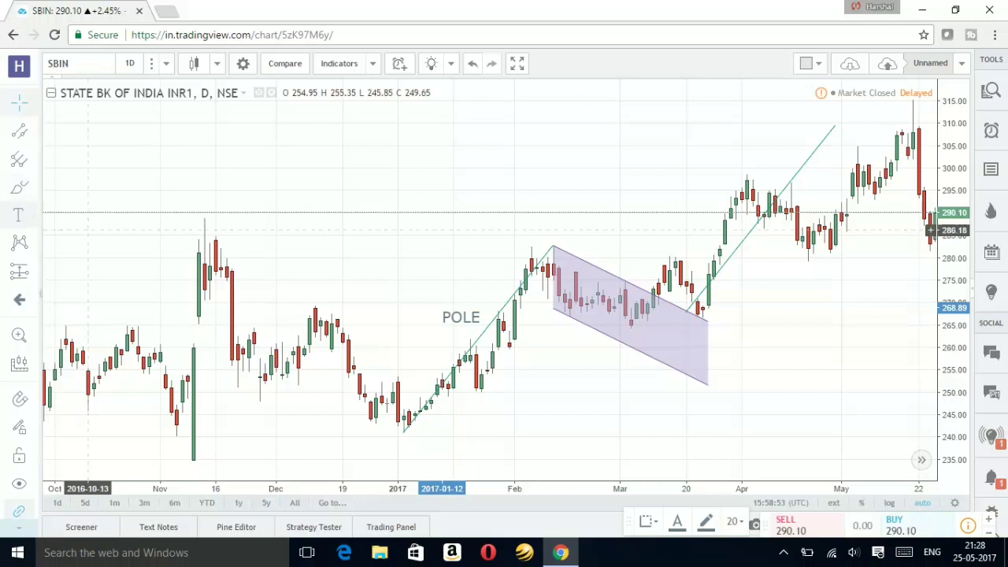
Step: Add the text label "FLAG" and position it inside the parallel channel near 2017-03-02
click(33, 215)
click(93, 213)
click(658, 331)
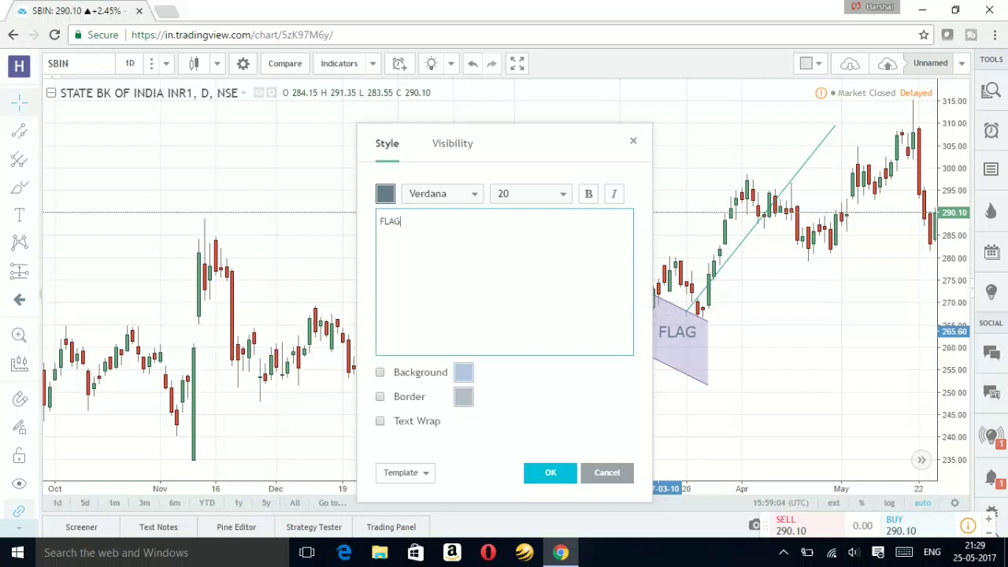
click(550, 472)
drag(680, 329, 646, 331)
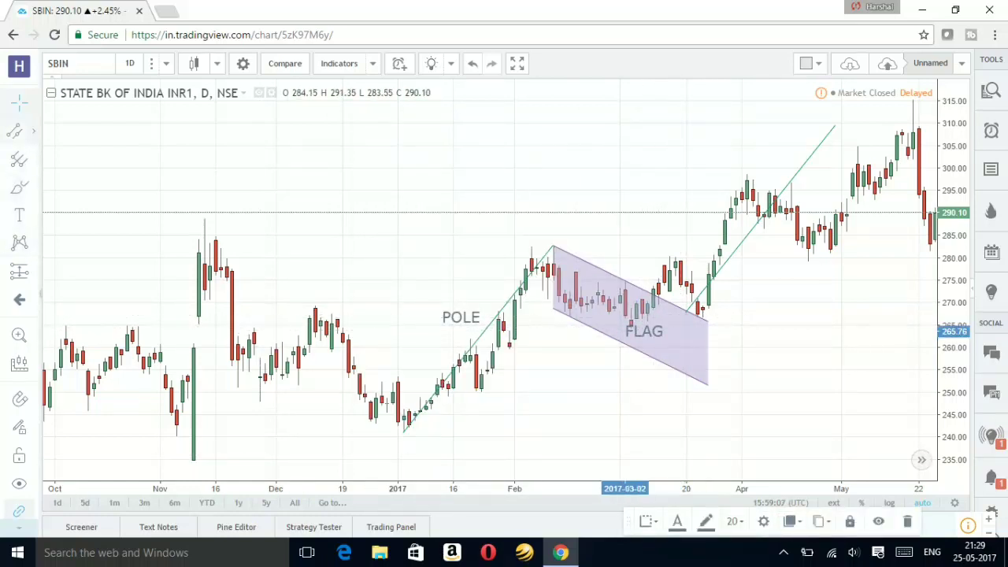
Step: Draw an arrow from 2017-04-05 at about 258.52 to the channel's upper line end on 2017-03-24 at about 266.59
click(34, 130)
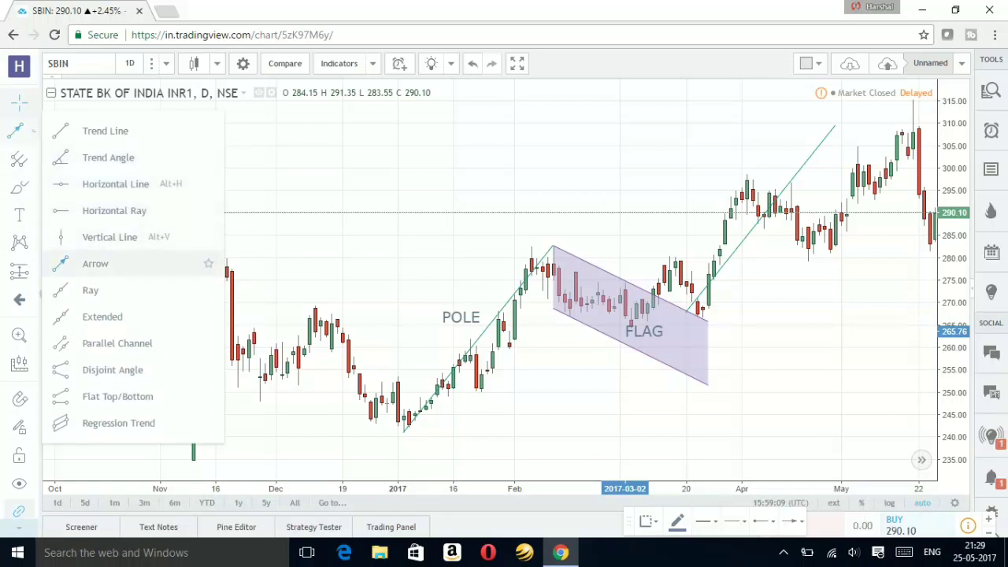
click(95, 264)
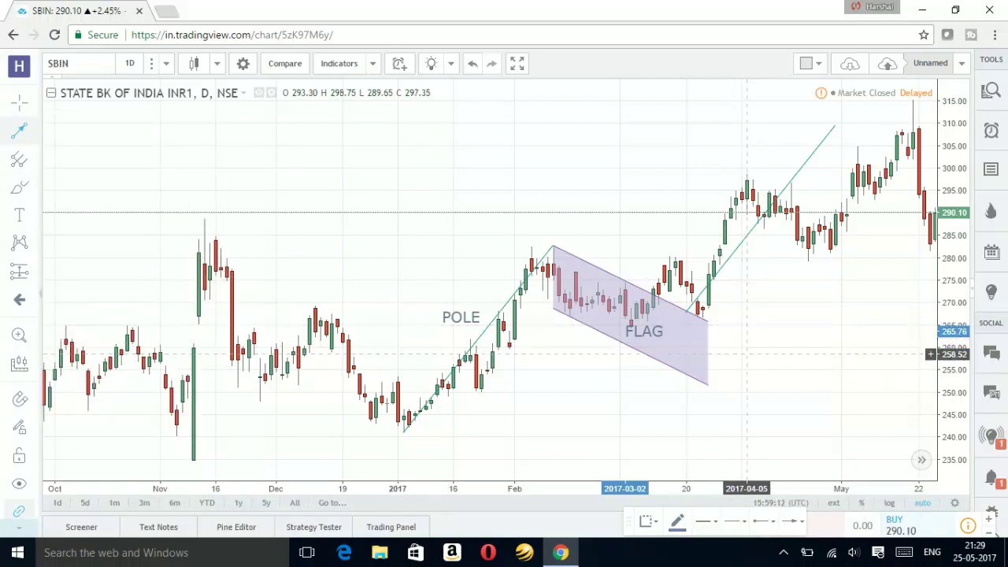
click(747, 355)
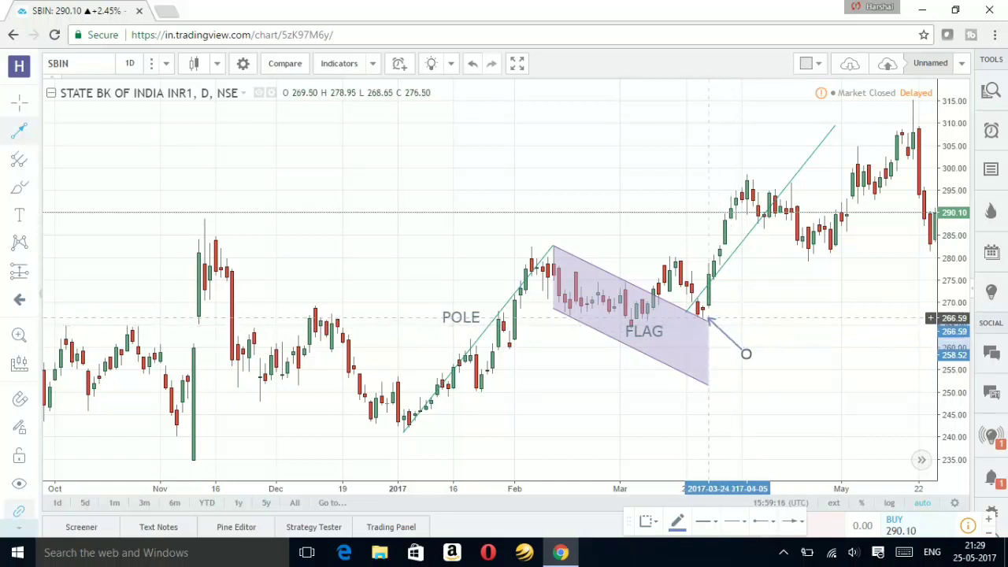
click(708, 319)
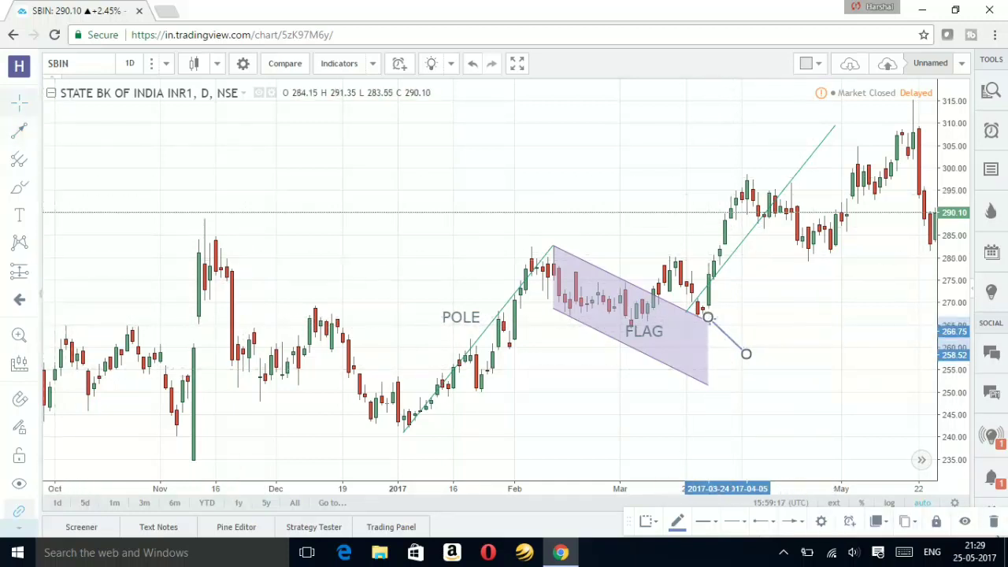
Step: Add the text label "ENTRY" and place it beside the arrow at the end of the channel
click(35, 214)
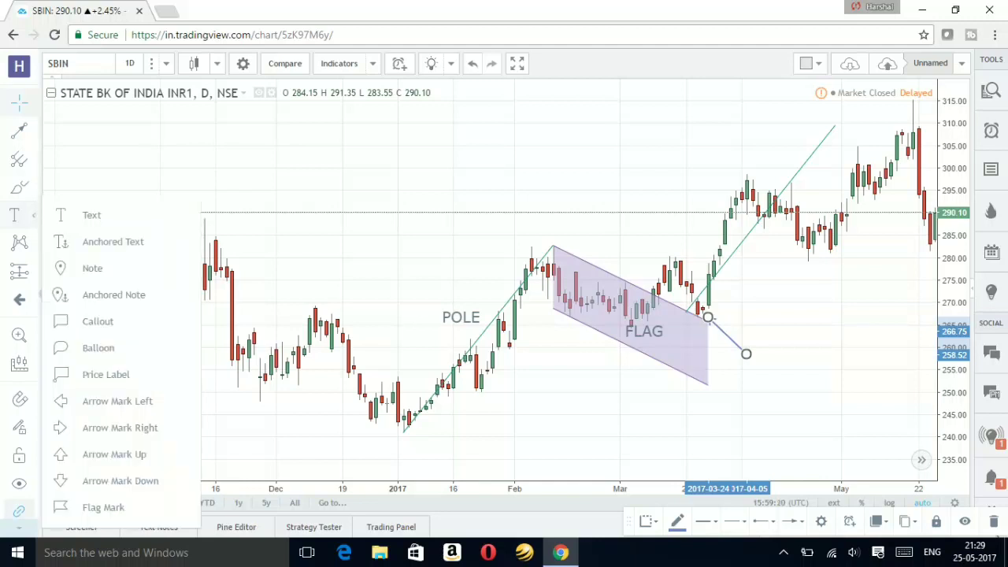
click(90, 214)
click(742, 319)
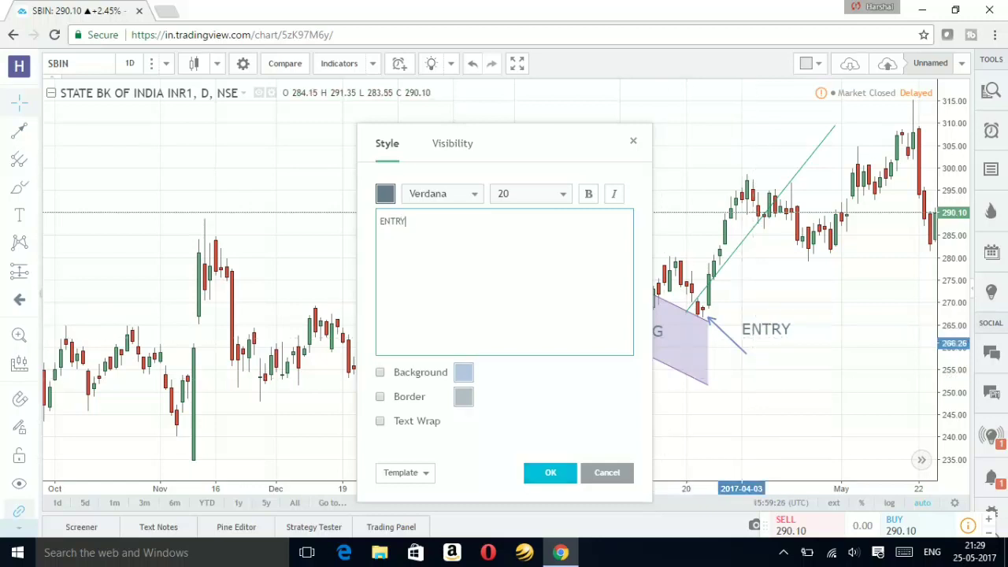
click(741, 344)
drag(774, 331, 747, 320)
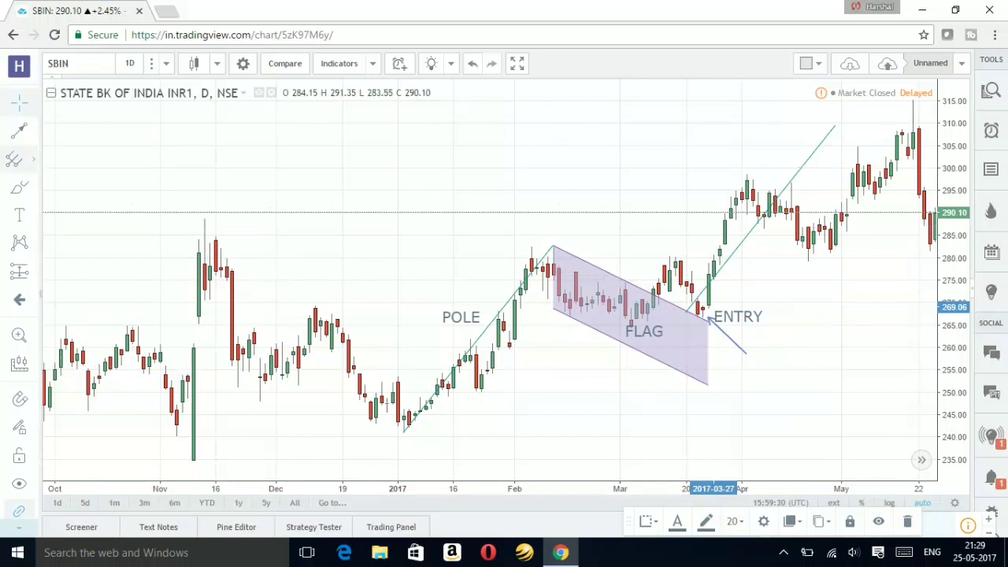
Step: Add a second "ENTRY" text label just above the channel's upper line, near 2017-02-28
click(33, 215)
click(79, 214)
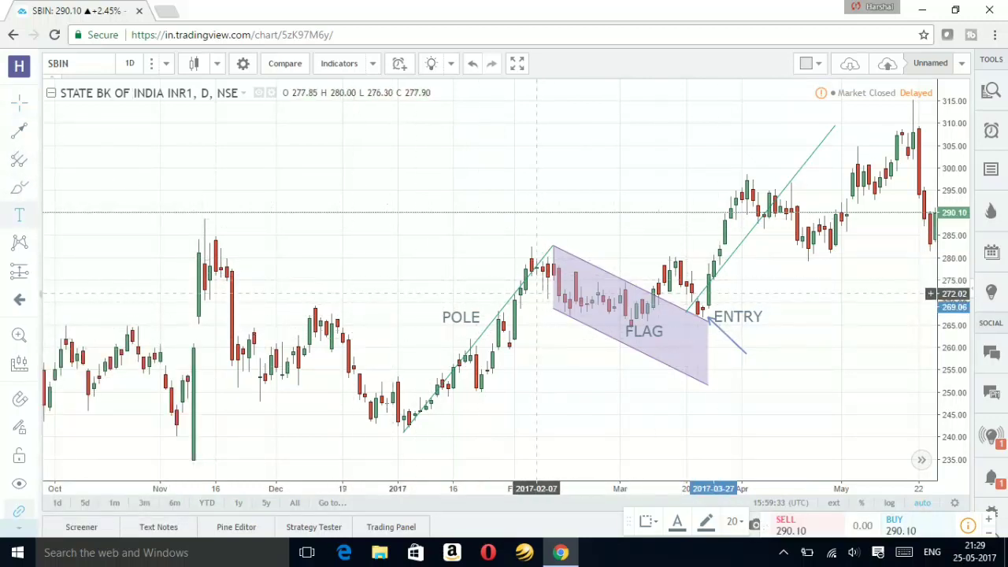
click(604, 262)
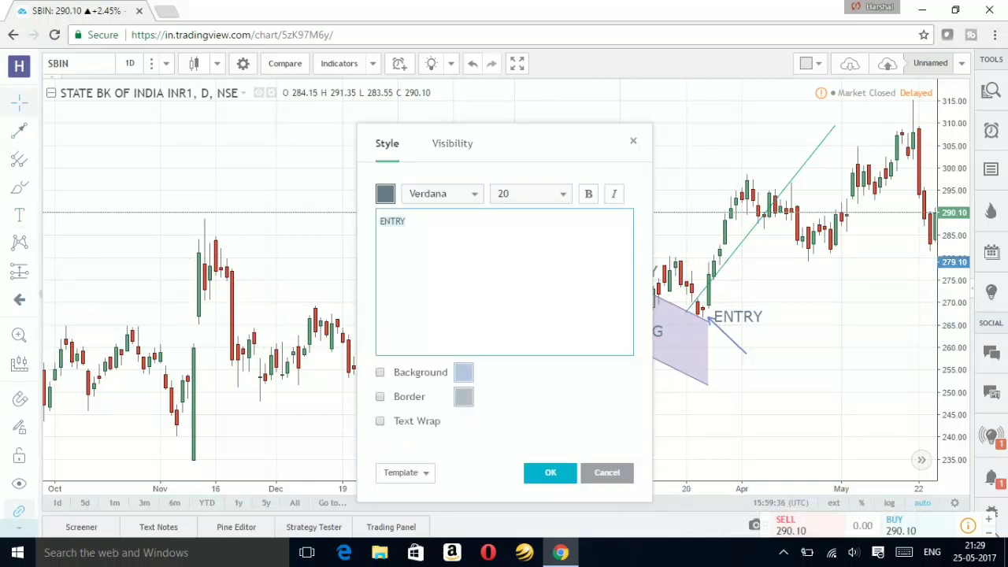
click(550, 472)
drag(636, 269, 642, 266)
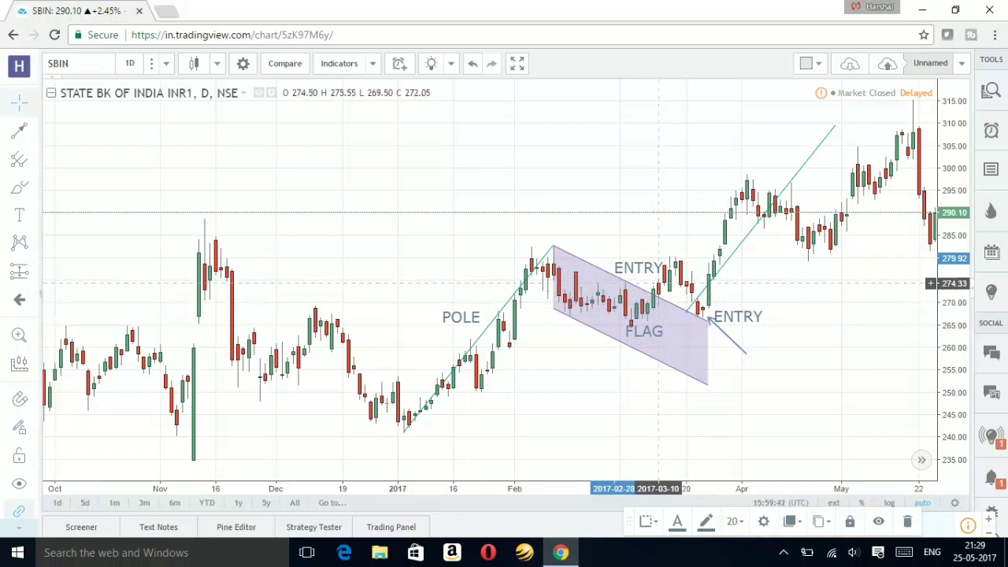
Step: Draw a short arrow from the second "ENTRY" label to the breakout candle at the channel's upper line, around 2017-03-09
click(20, 129)
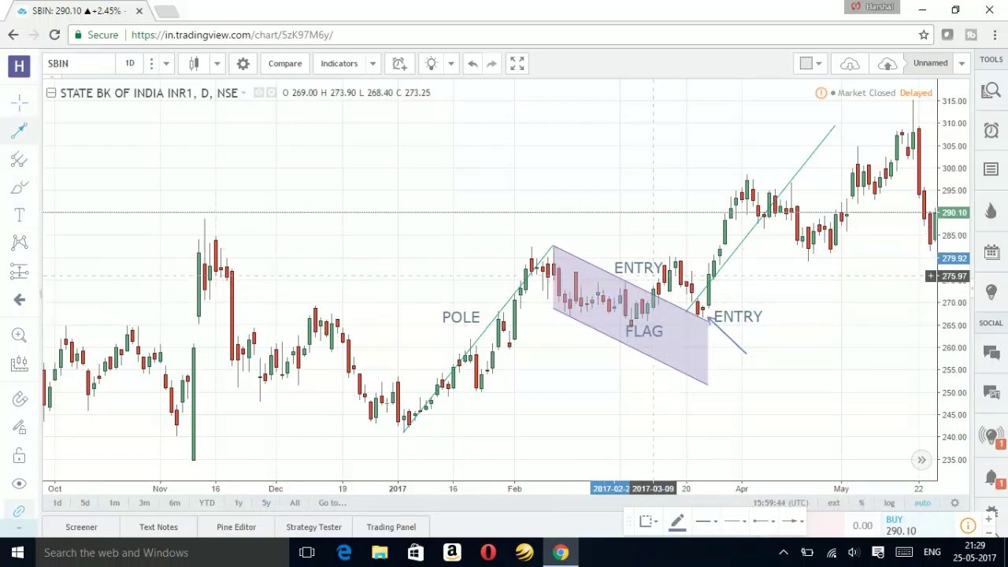
click(652, 286)
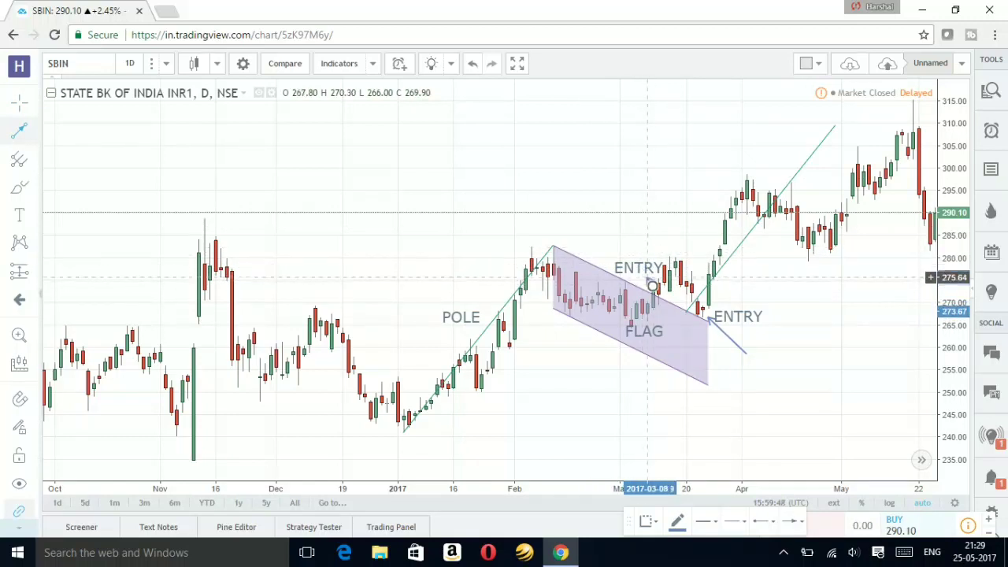
click(664, 298)
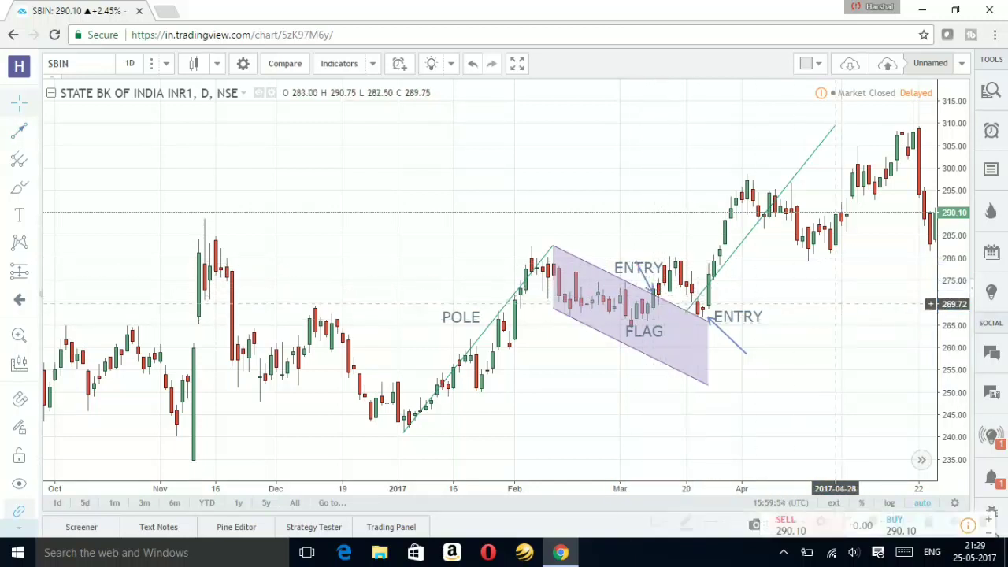
Step: Move the second "ENTRY" label down and left, clear of the arrow's tail, anchoring it at 2017-02-21 and about 276.80
drag(655, 266, 653, 262)
drag(636, 256, 630, 279)
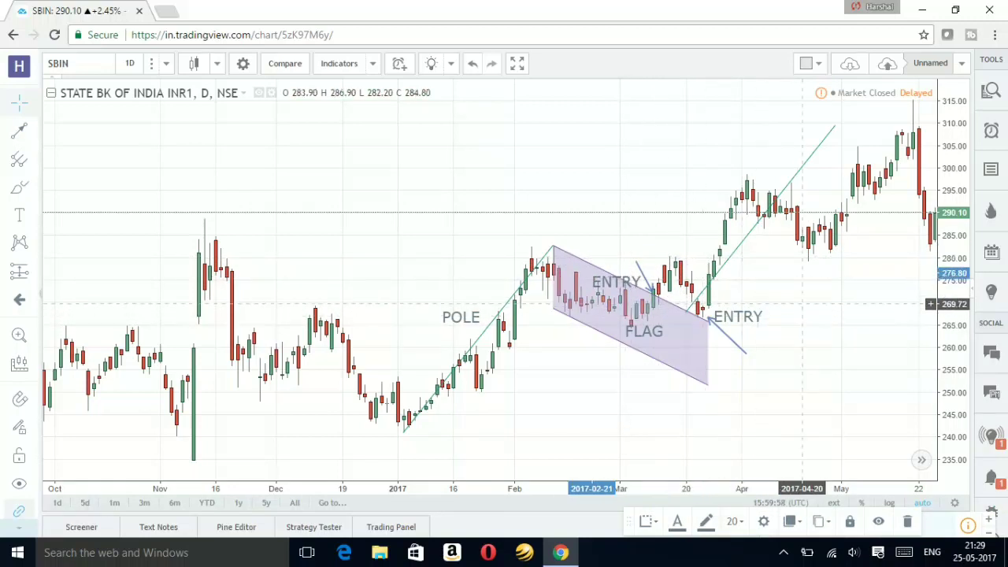
click(819, 311)
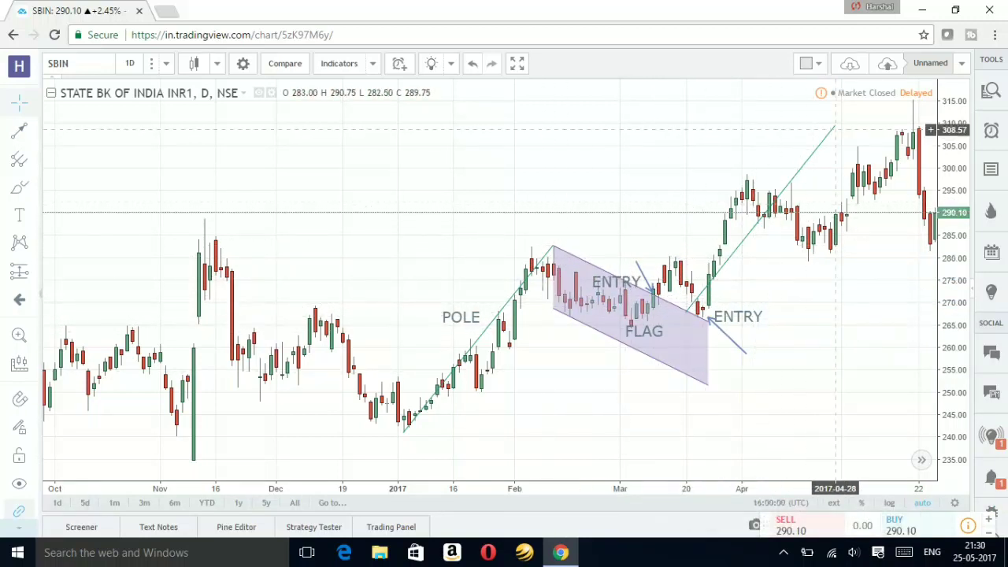
Step: Add the text label "TARGET" and place it beside the upper end of the second trend line, at 2017-04-10 and about 312.53
click(33, 215)
click(91, 215)
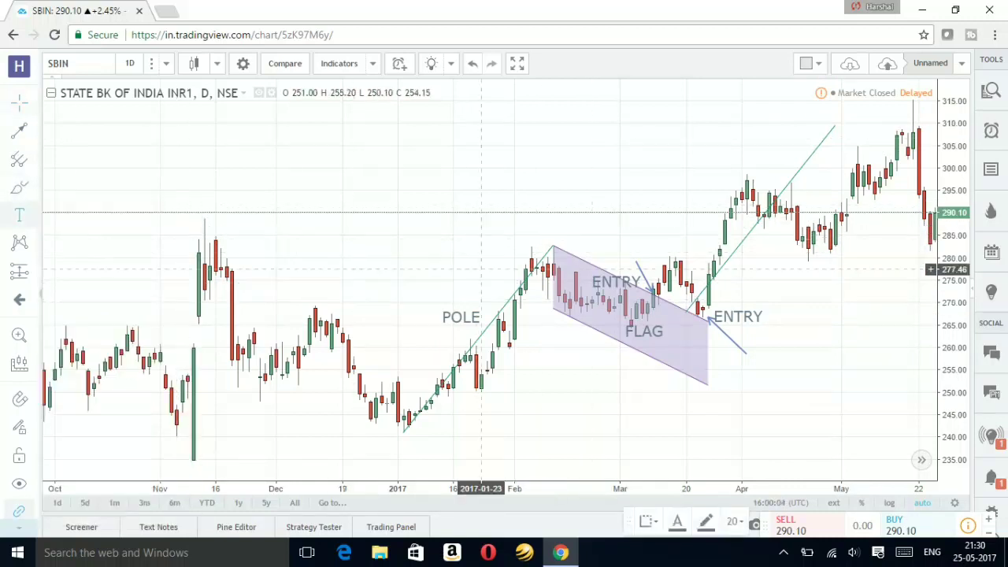
click(814, 125)
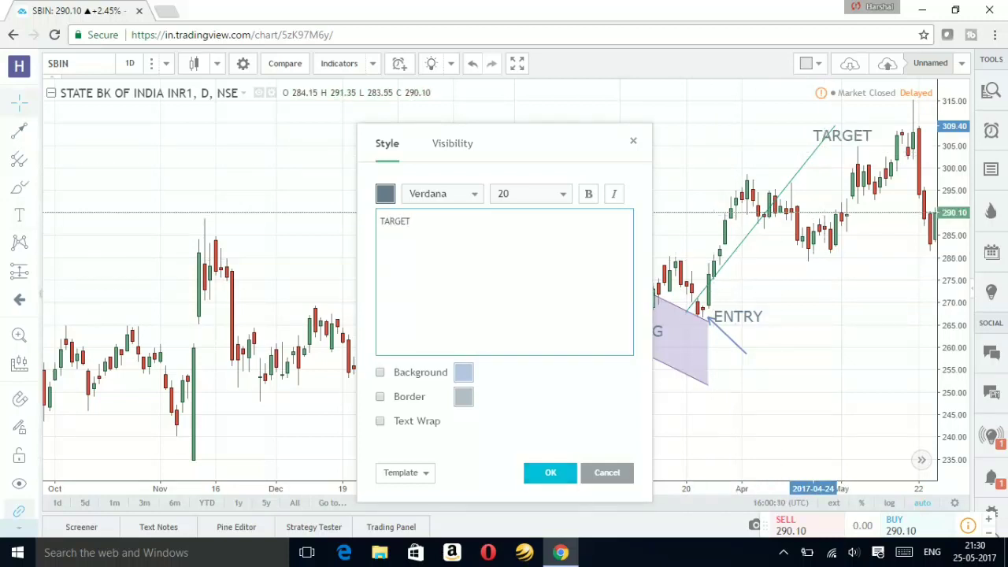
click(550, 473)
drag(857, 136, 807, 122)
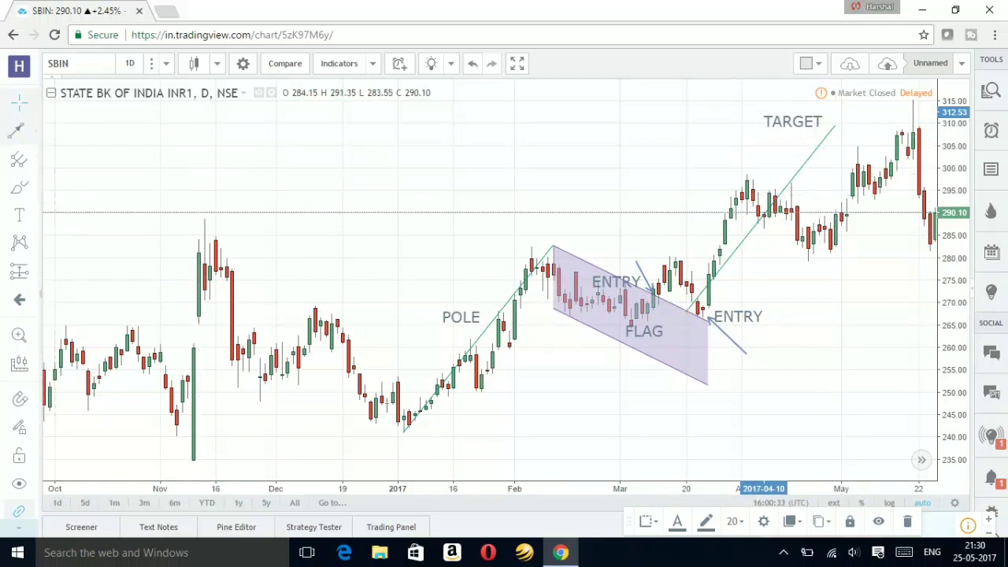
Step: Draw a horizontal line across the chart at about 262.97, just below the channel's upper line end
click(33, 131)
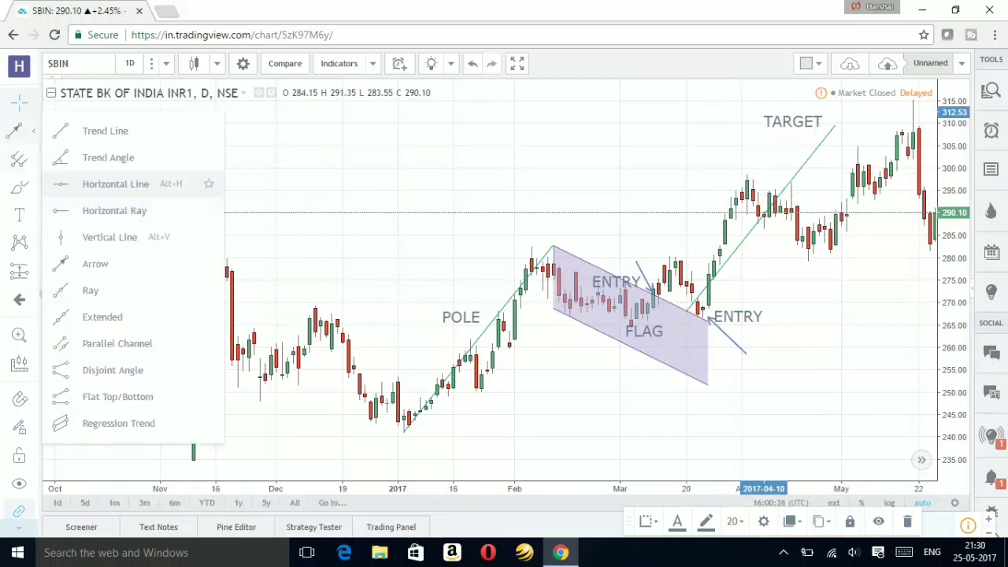
click(209, 183)
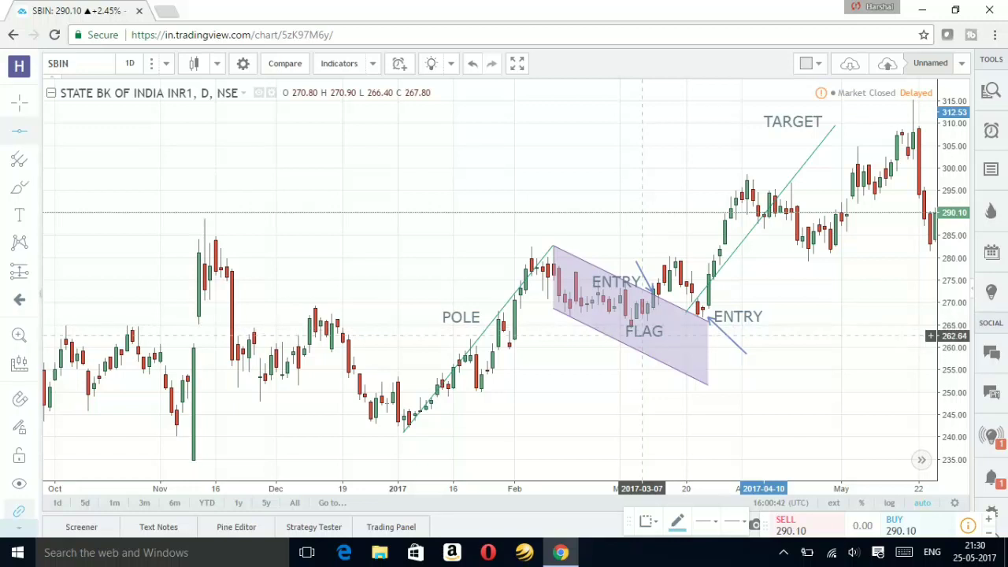
click(641, 335)
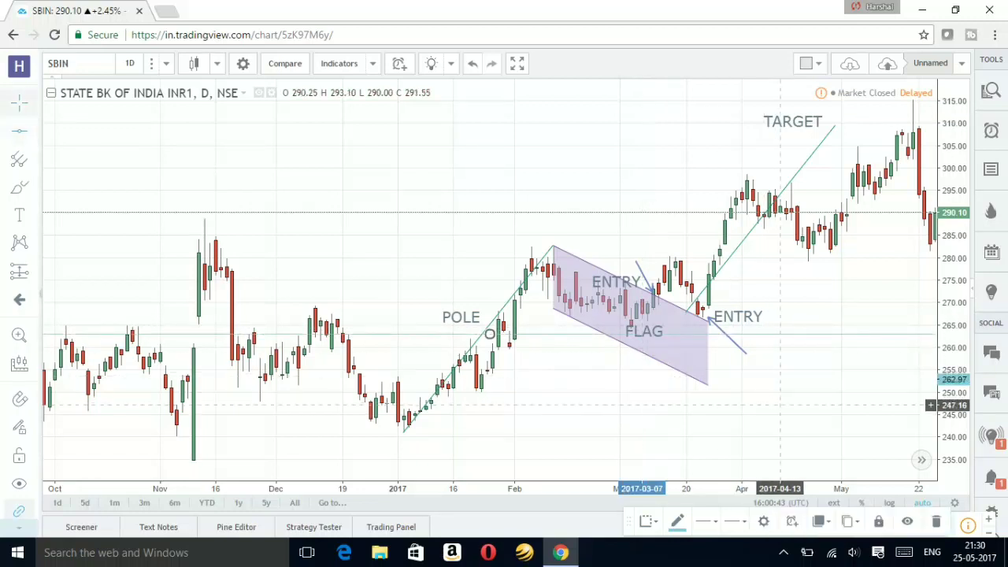